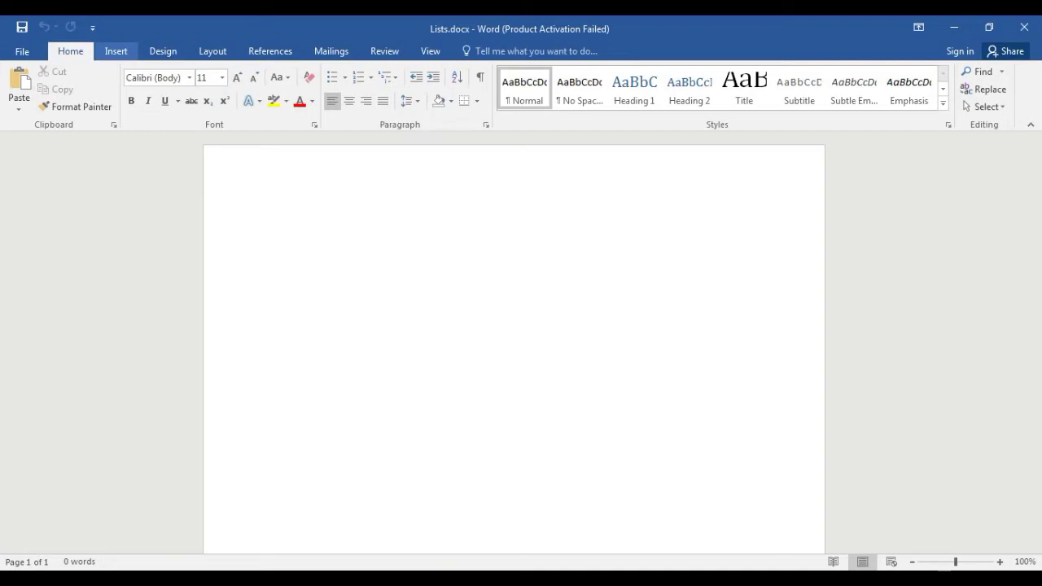
Enter the sample text "Aaaaa aaaa aaaa" in the blank Lists.docx document.
click(116, 51)
click(163, 51)
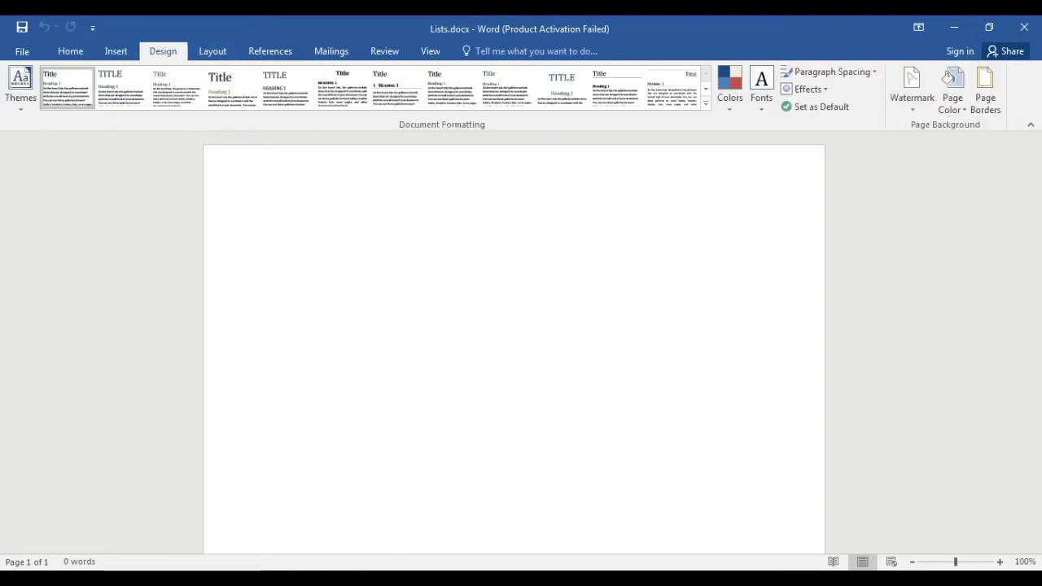
click(70, 51)
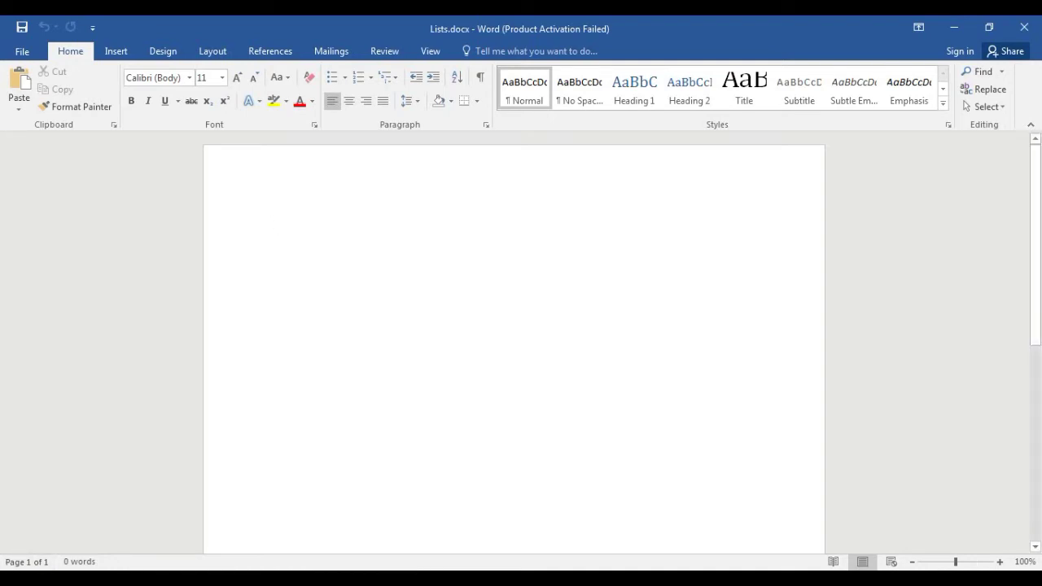
text(aaaaa aaaa aaaa)
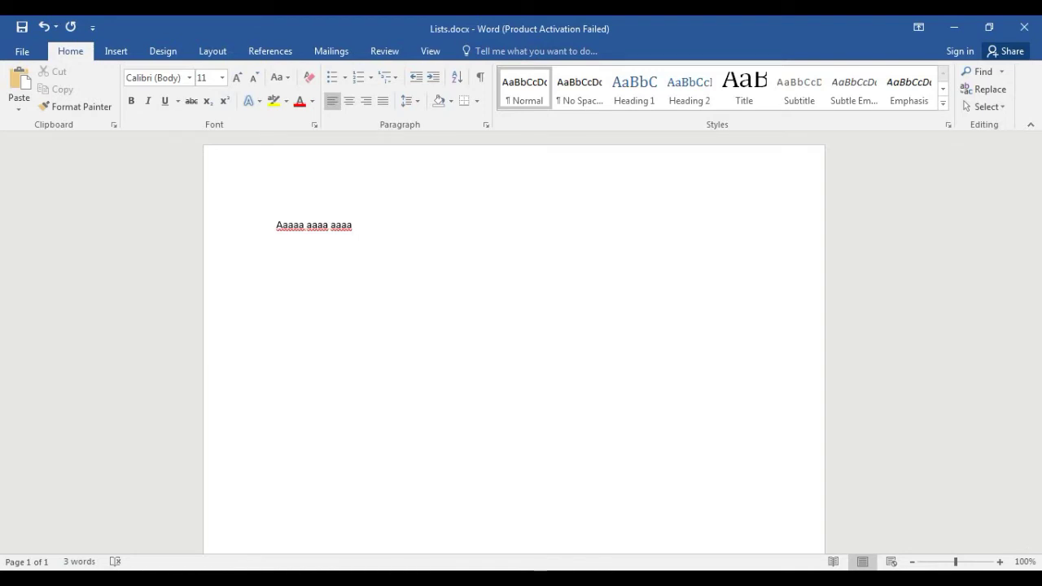
Collapse the ribbon to its tab names and expand it again, repeating the toggle once.
key(ctrl+F1)
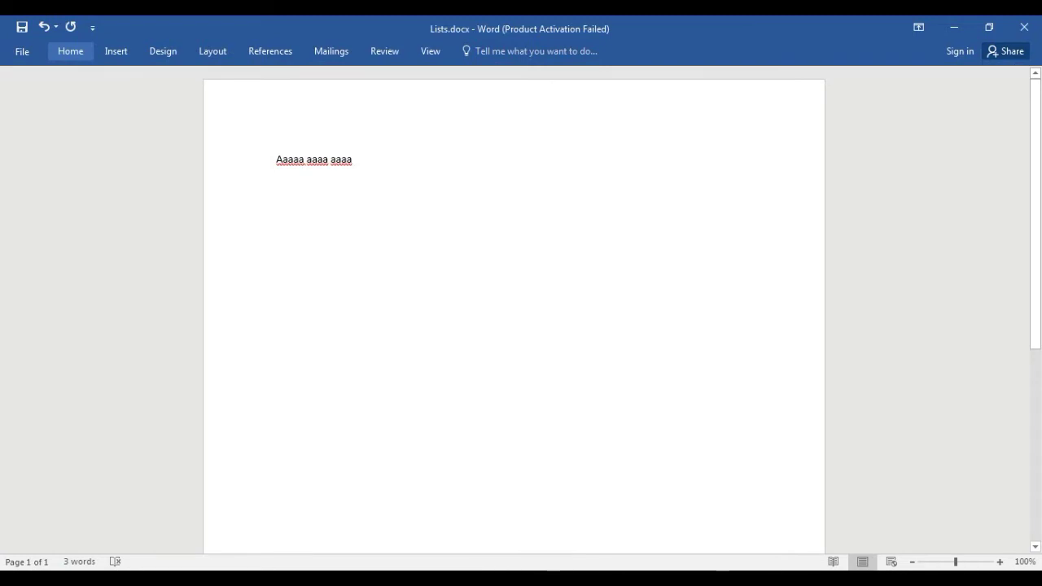
key(ctrl+F1)
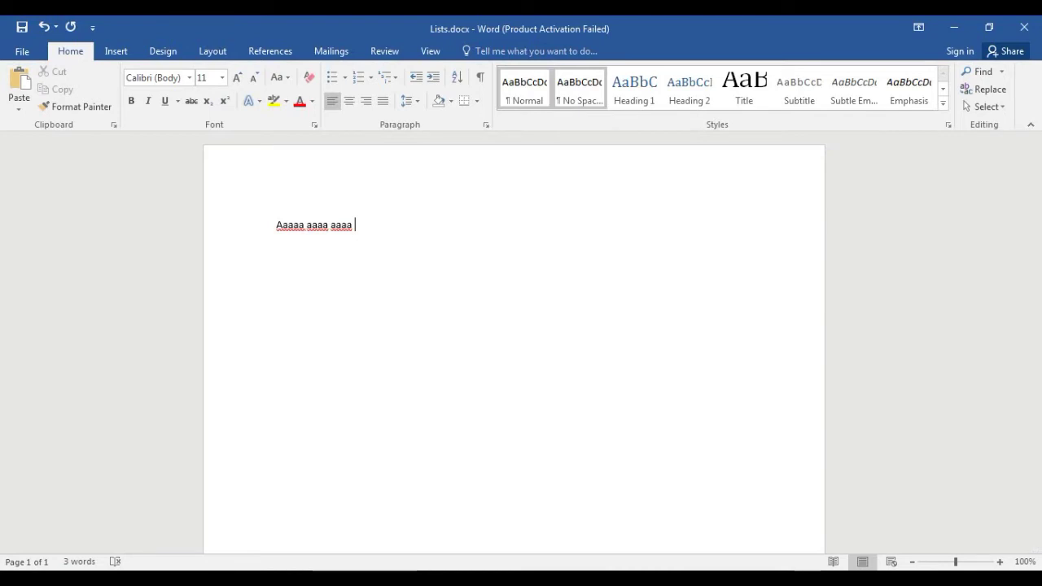
key(ctrl+F1)
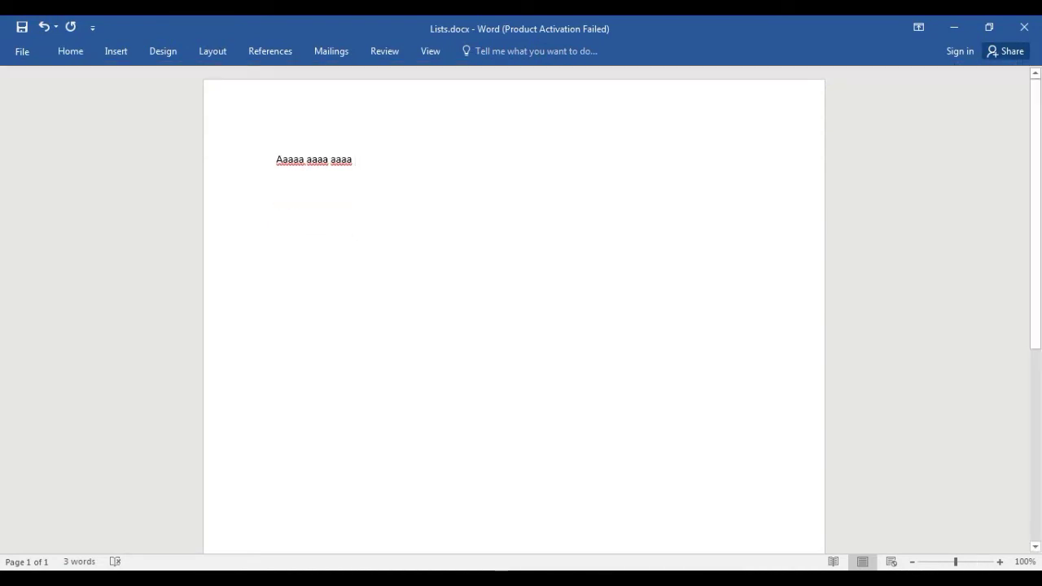
click(70, 50)
key(ctrl+F1)
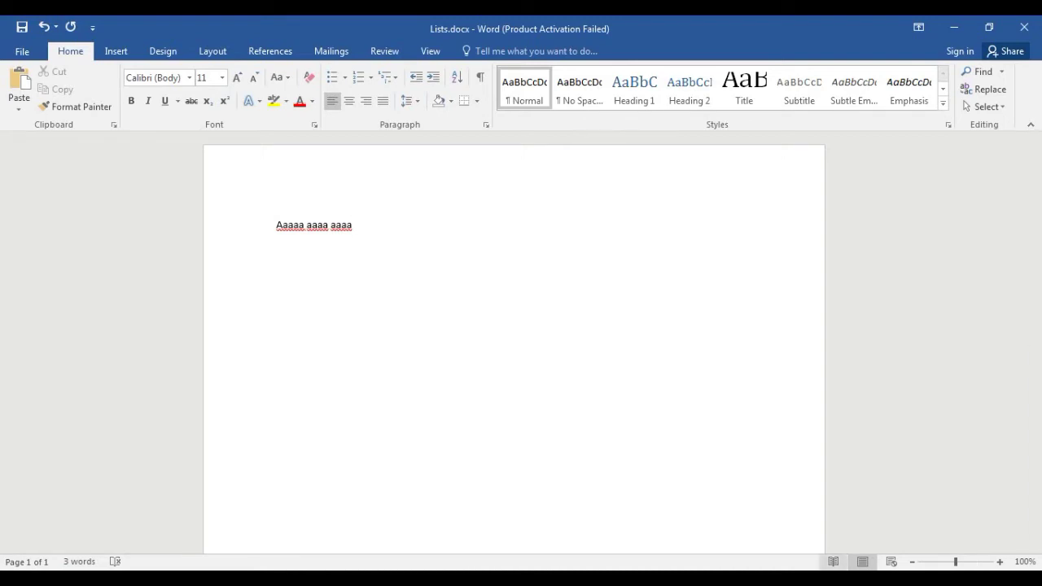
Switch the document to Read Mode, try to add text there, and return to the editing view.
click(833, 562)
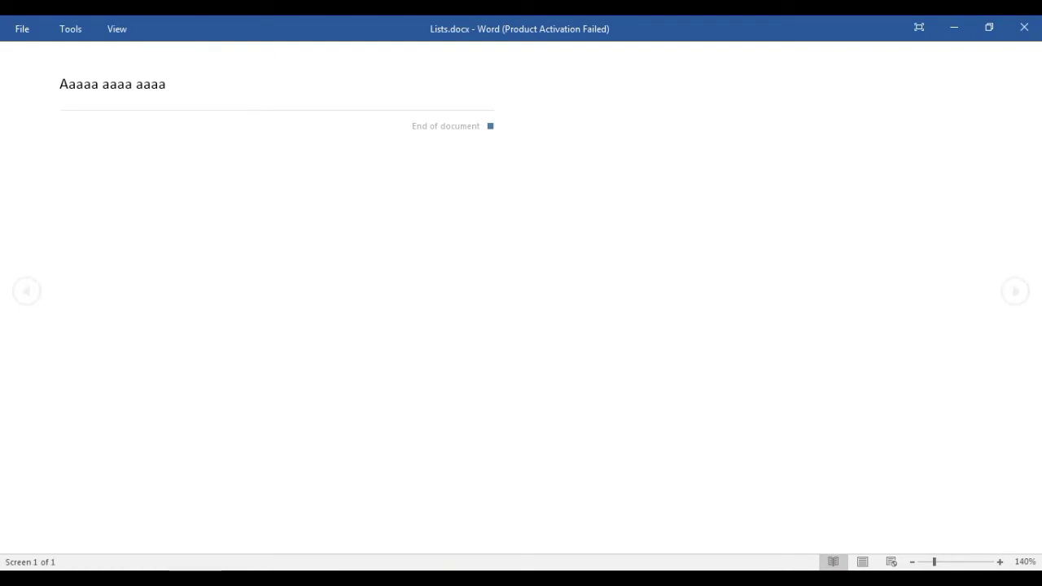
key(a)
key(a)
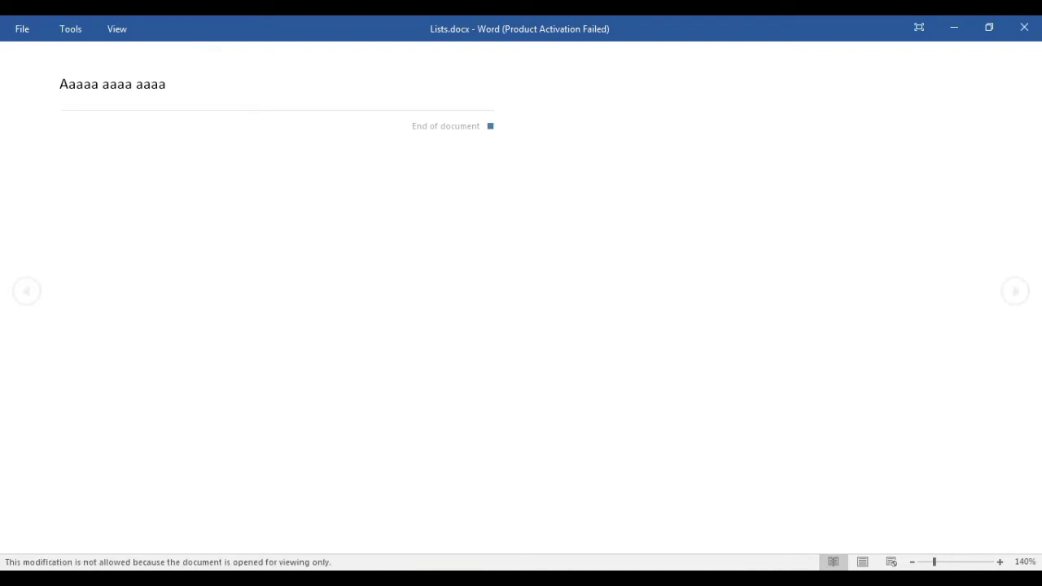
key(Escape)
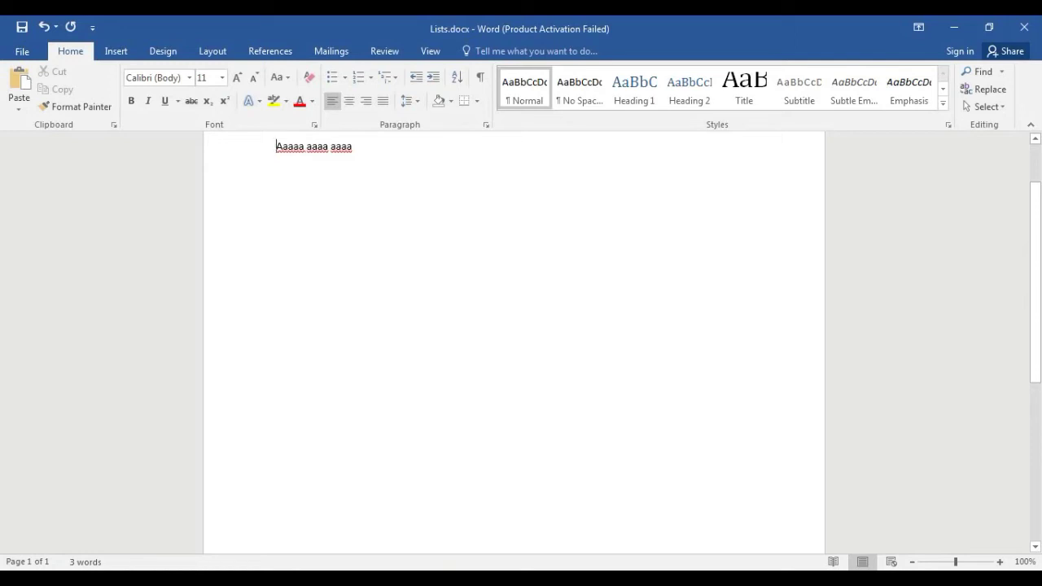
View the document in Web Layout with the cursor at the line's end, and return to Print Layout.
key(End)
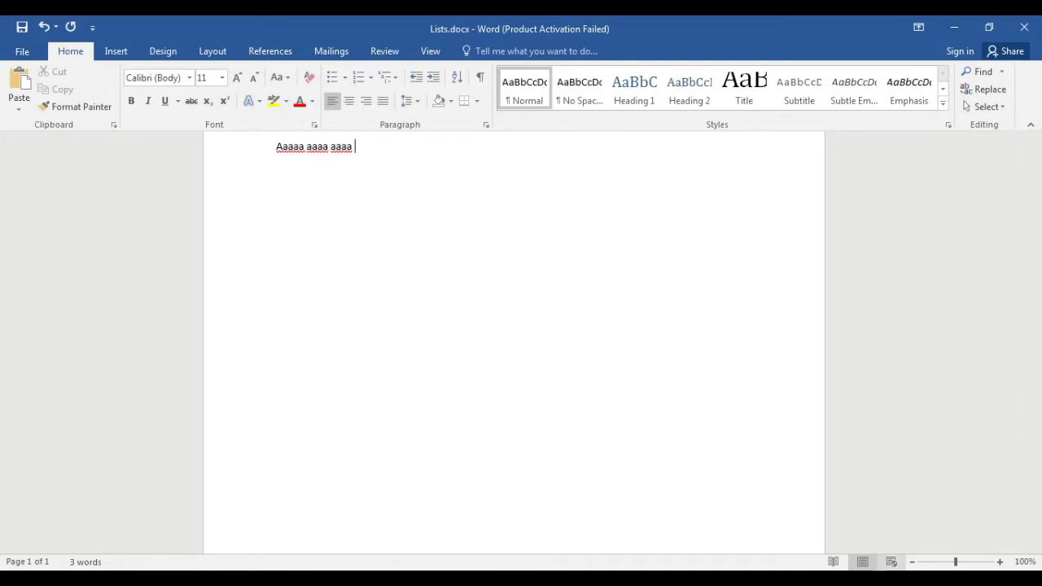
click(892, 561)
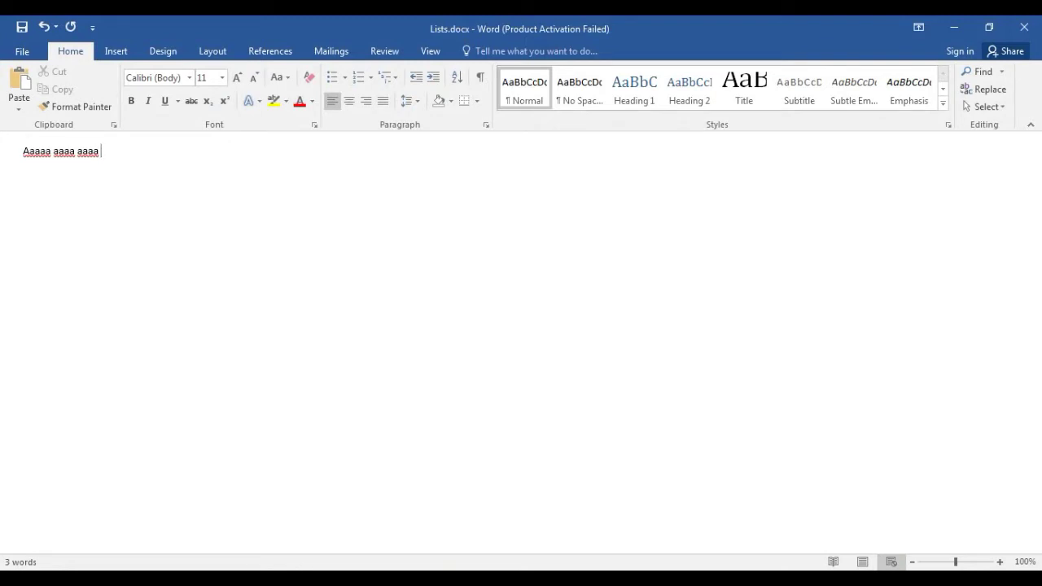
click(862, 562)
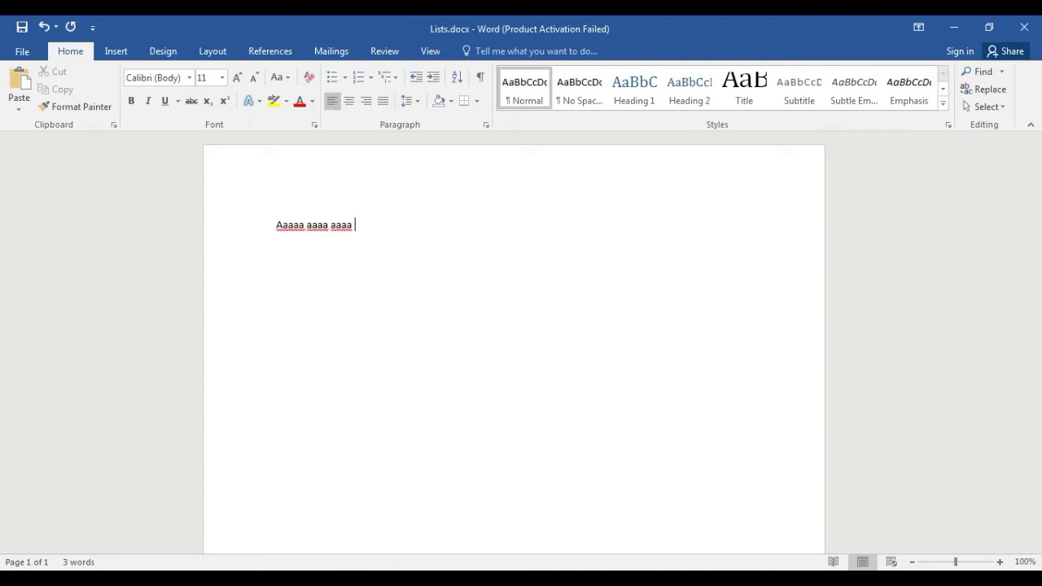
Enlarge the document view and reduce it again to a zoom level of 108%.
scroll(521, 342, up, 4)
scroll(521, 342, down, 1)
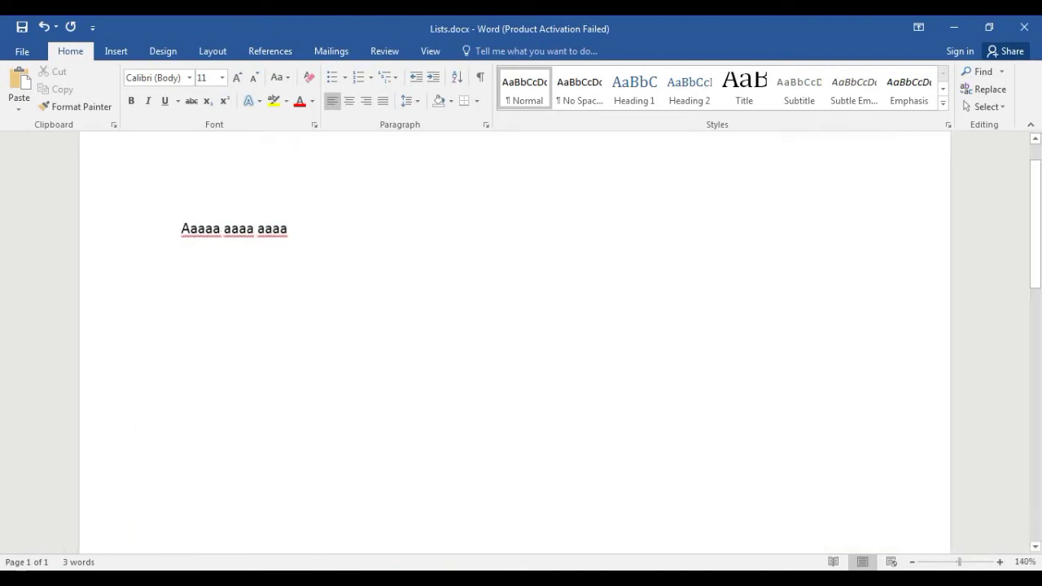
scroll(515, 342, down, 2)
scroll(515, 342, up, 1)
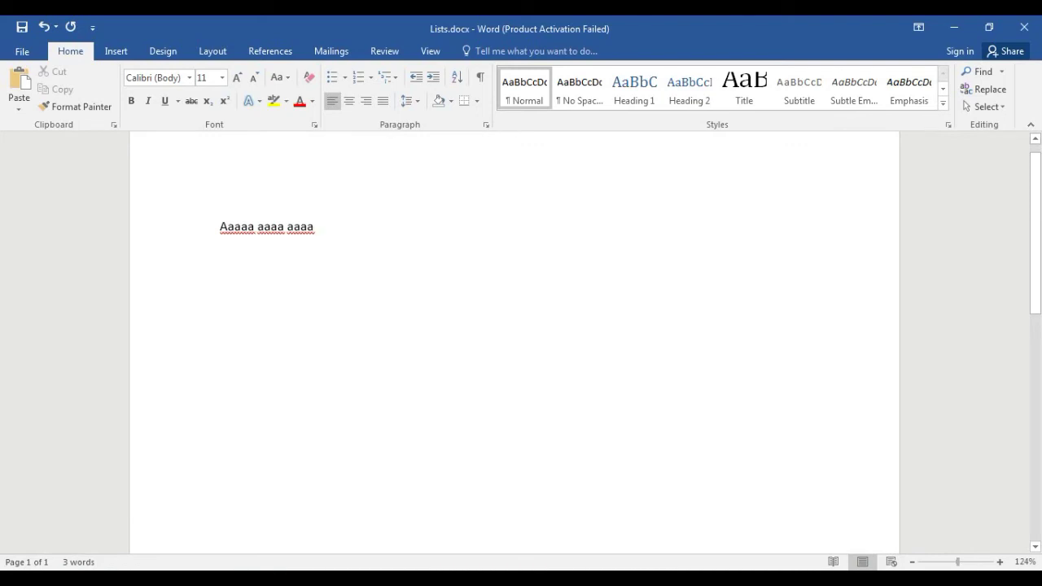
scroll(515, 342, down, 2)
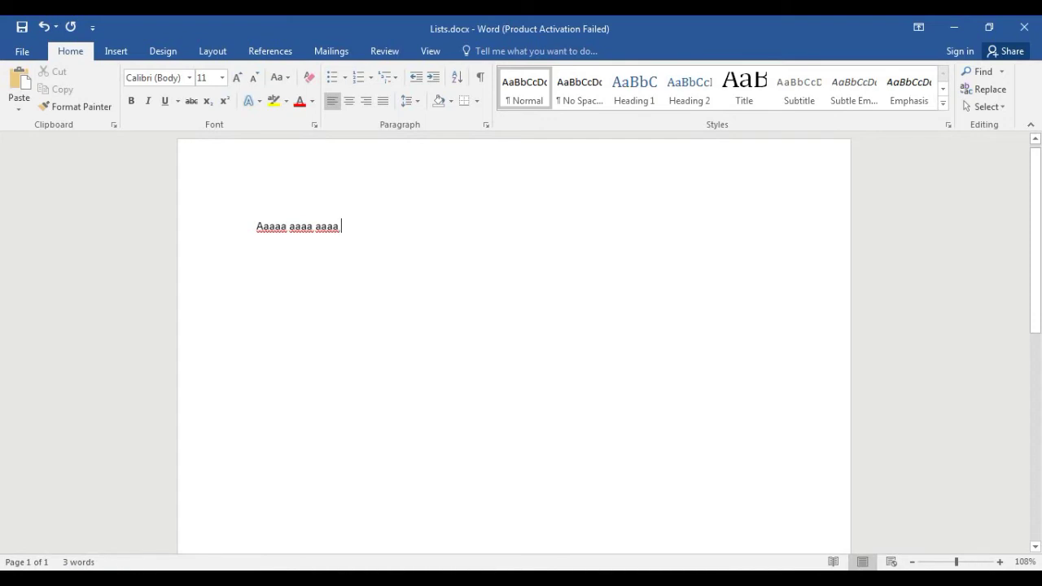
Create a new document from the Blank document template, and add further blank documents after it.
key(alt)
key(f)
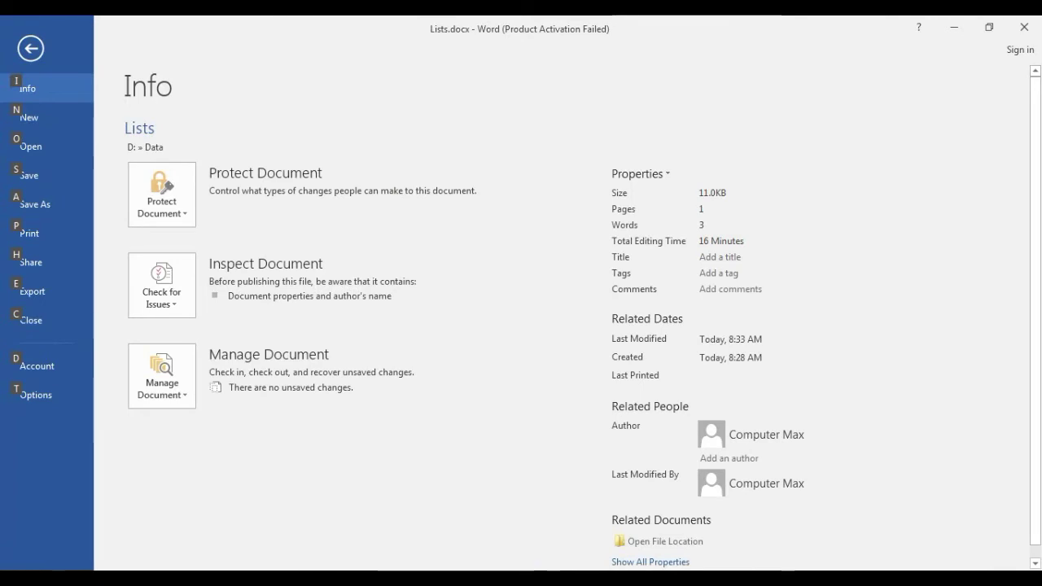
key(Down)
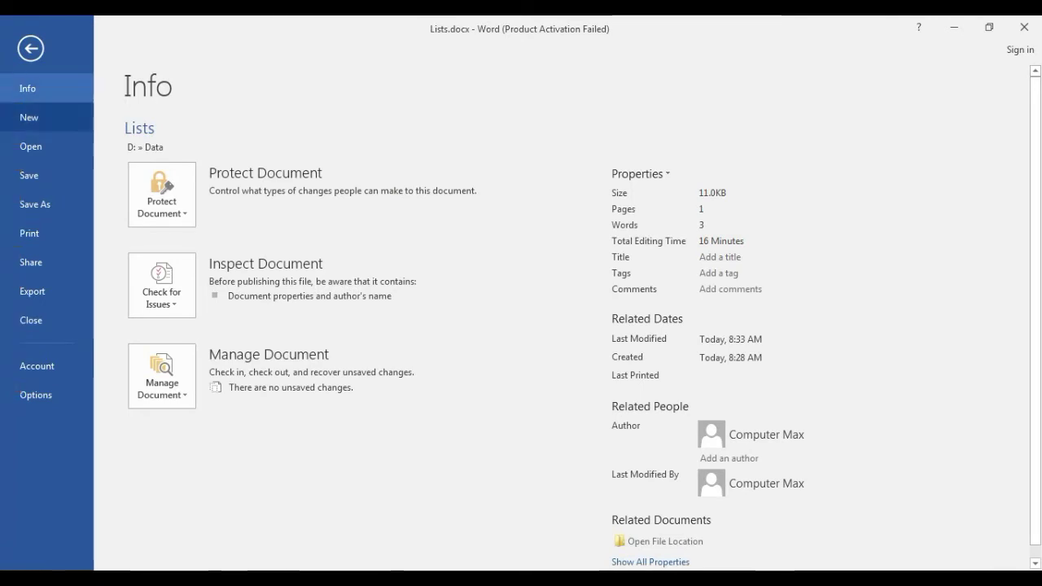
key(Return)
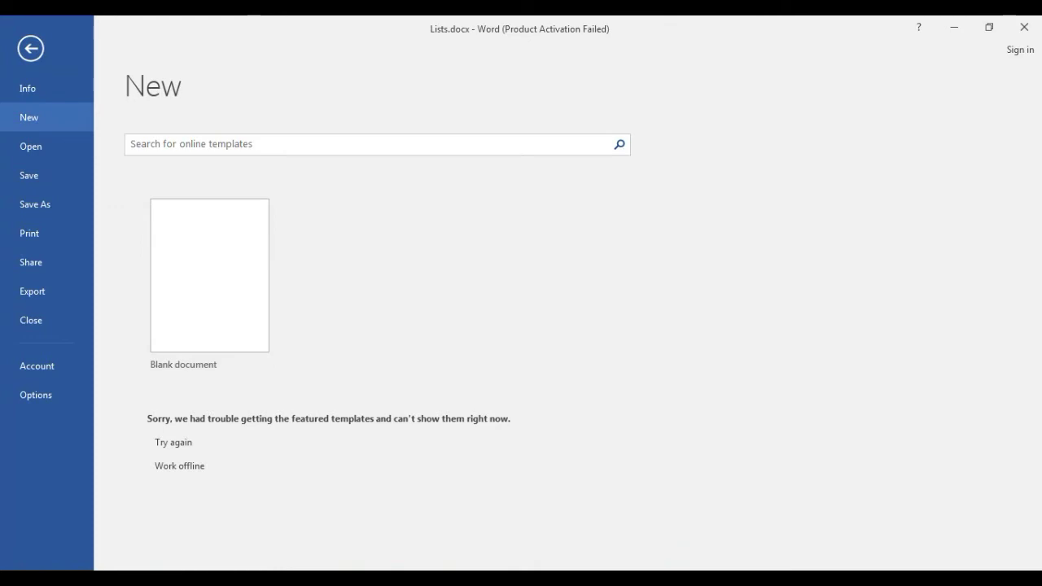
key(Tab)
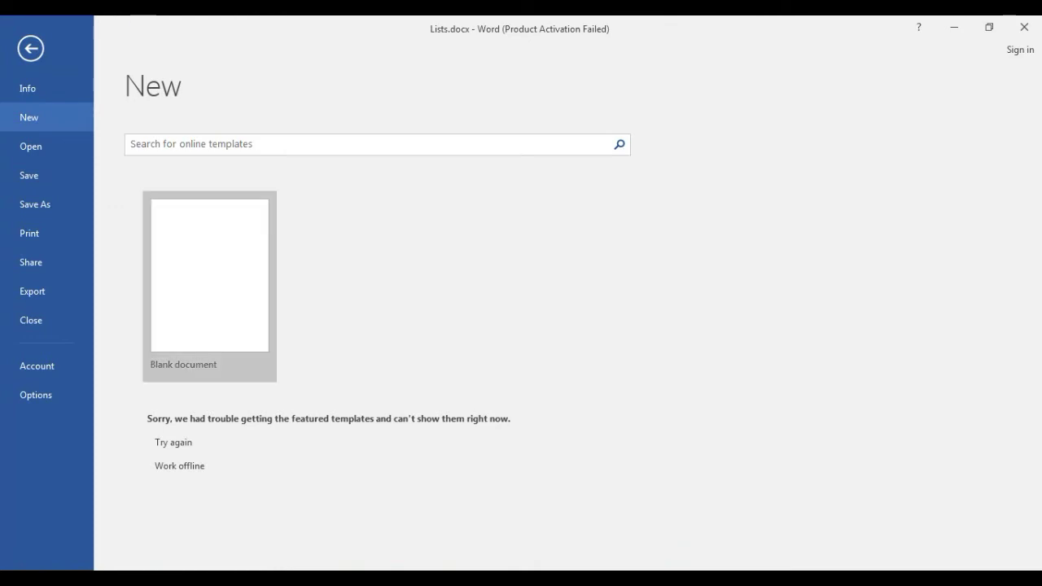
key(Return)
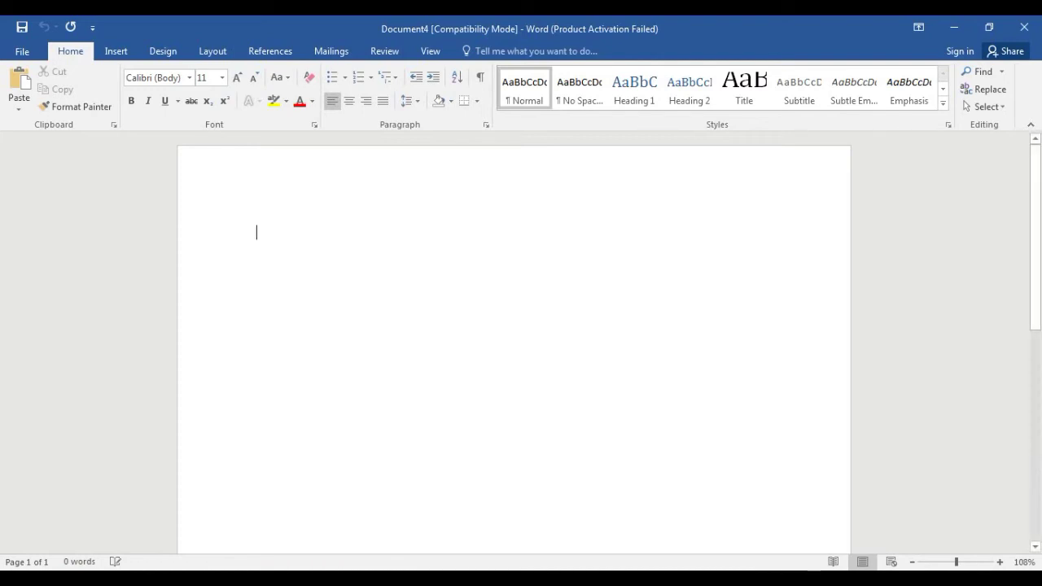
key(ctrl+n)
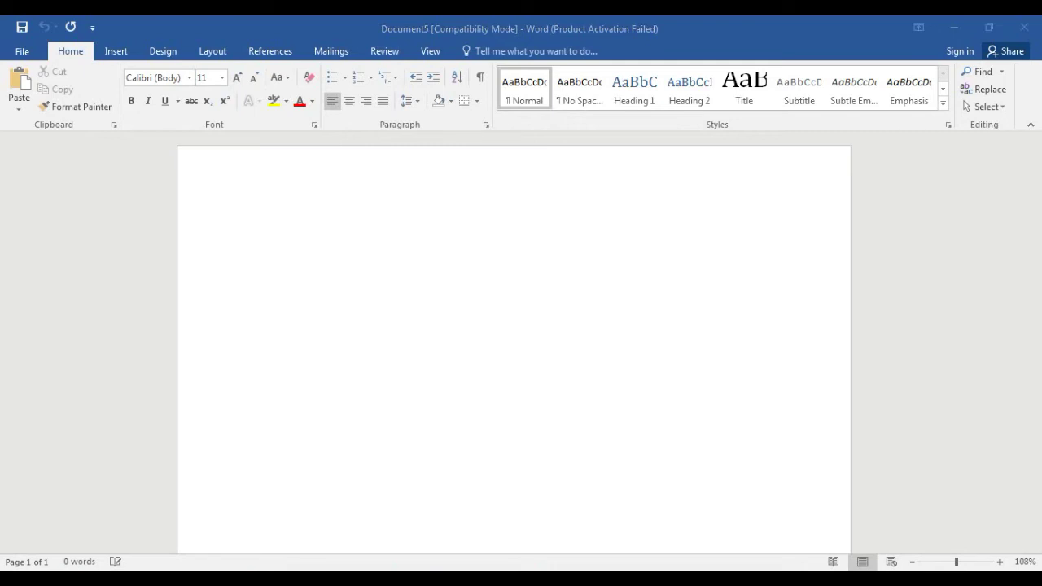
key(ctrl+n)
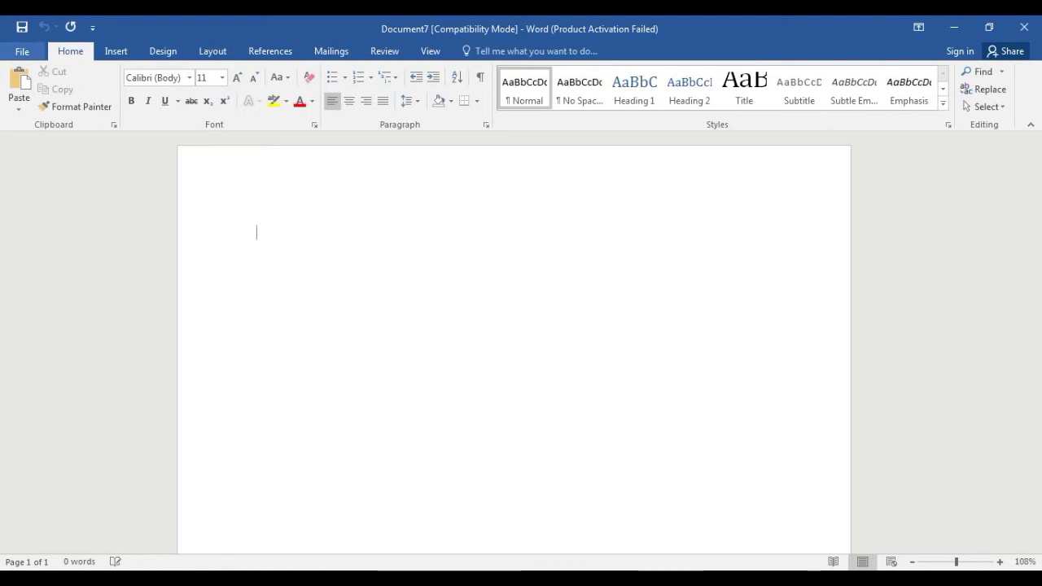
Examine the recent files and storage locations offered for opening a document, and return to the blank document.
click(22, 51)
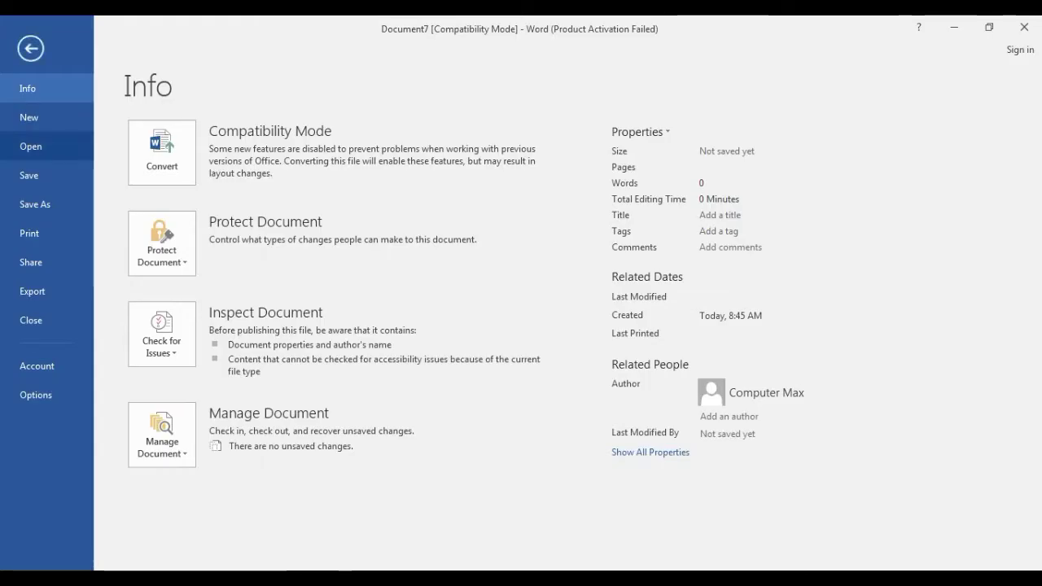
click(30, 147)
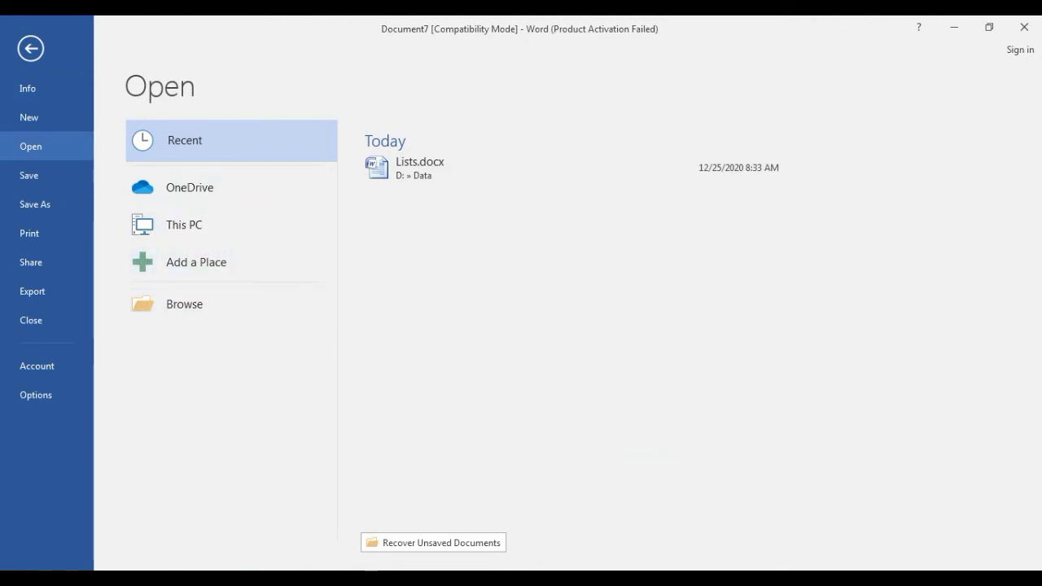
key(Escape)
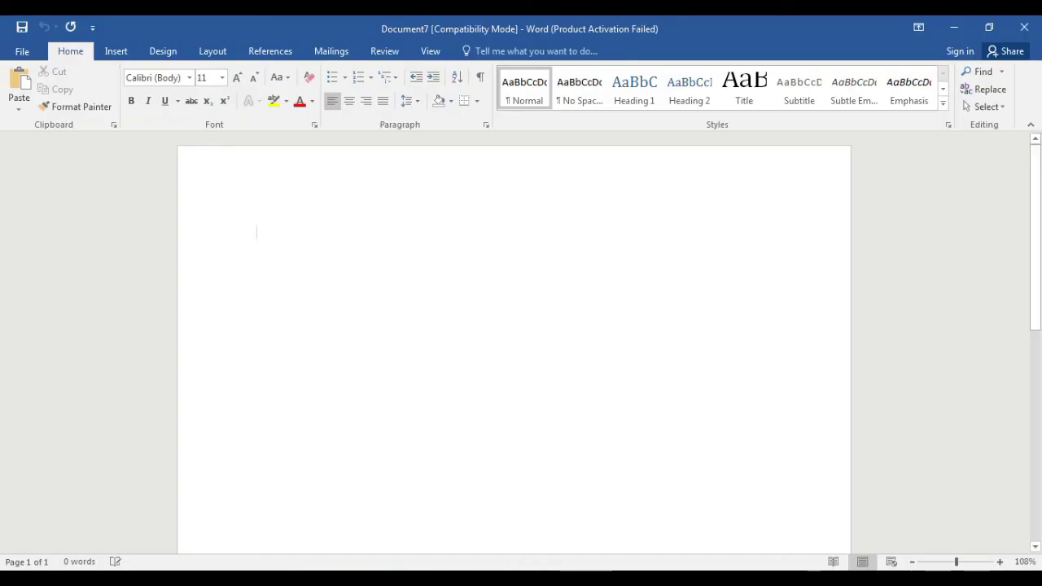
key(ctrl+o)
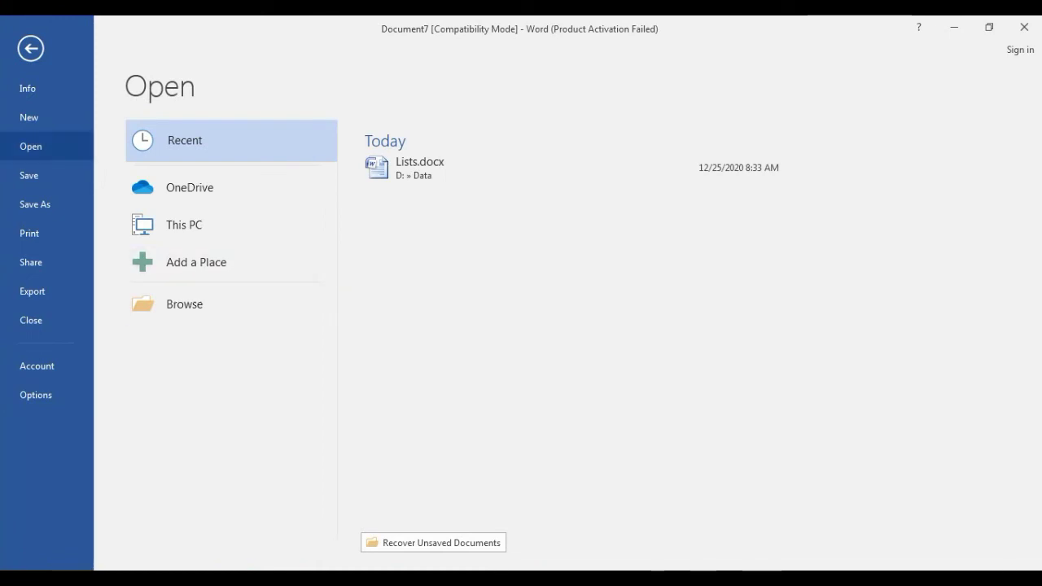
key(Escape)
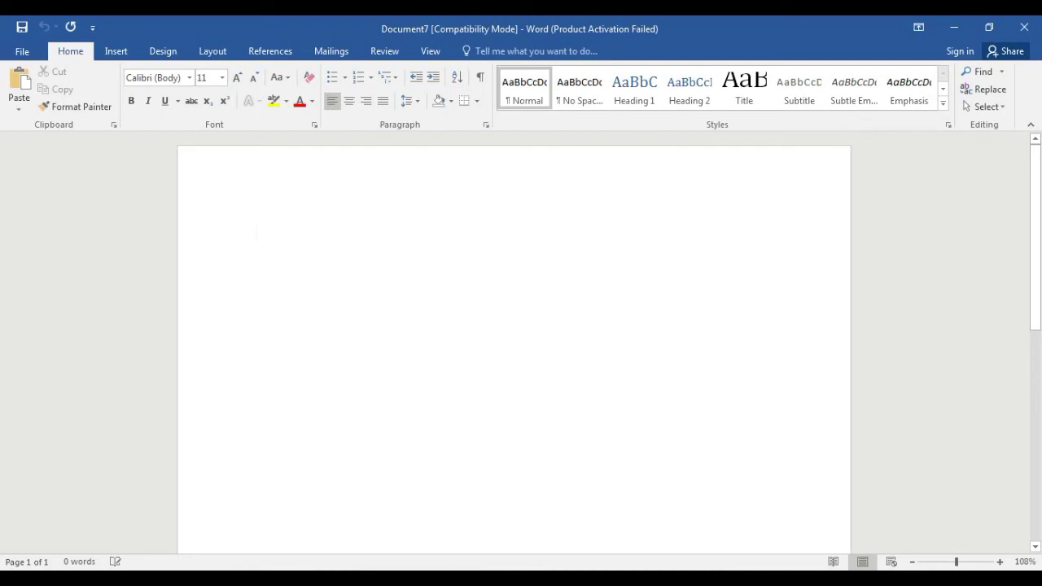
Enter the sentence "This is a word document and it's details." in the new blank document.
key(alt)
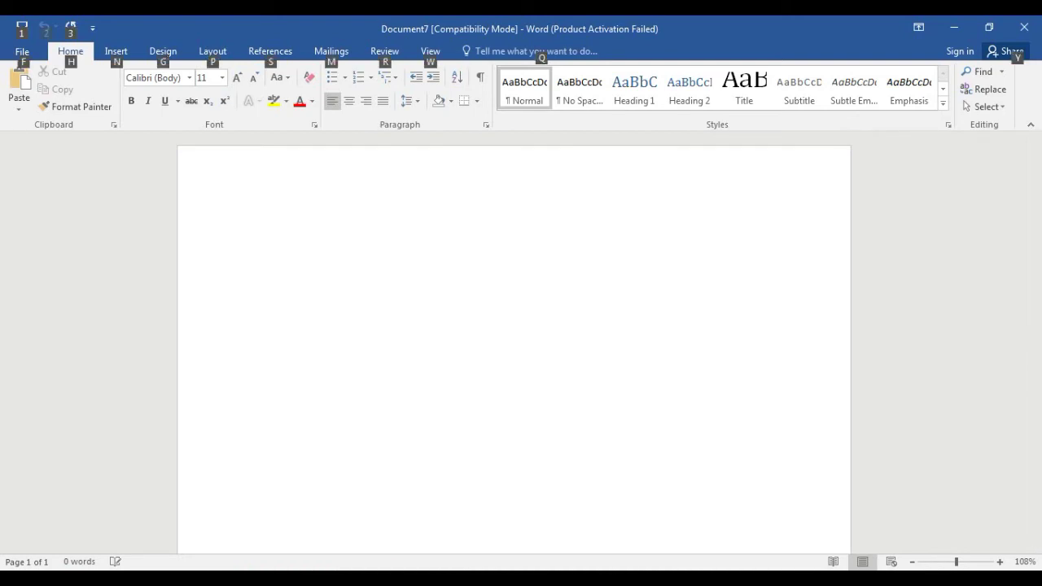
key(alt)
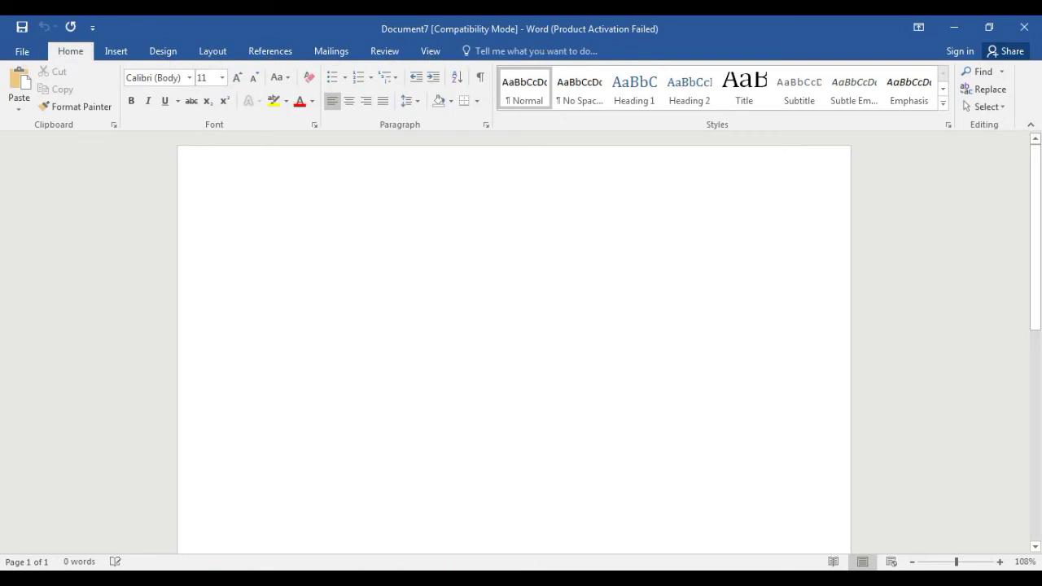
text(This )
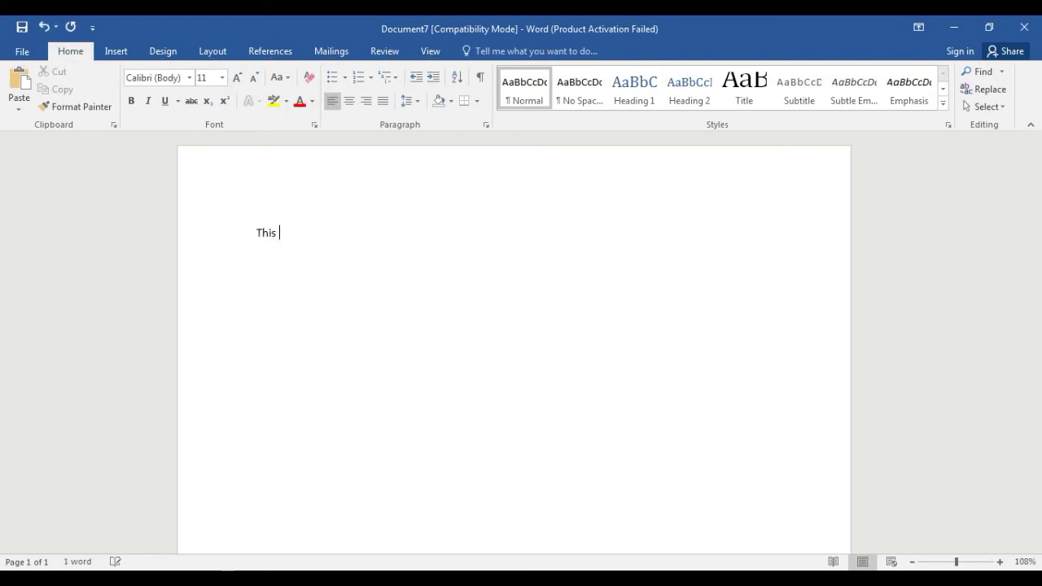
text(is a word document and )
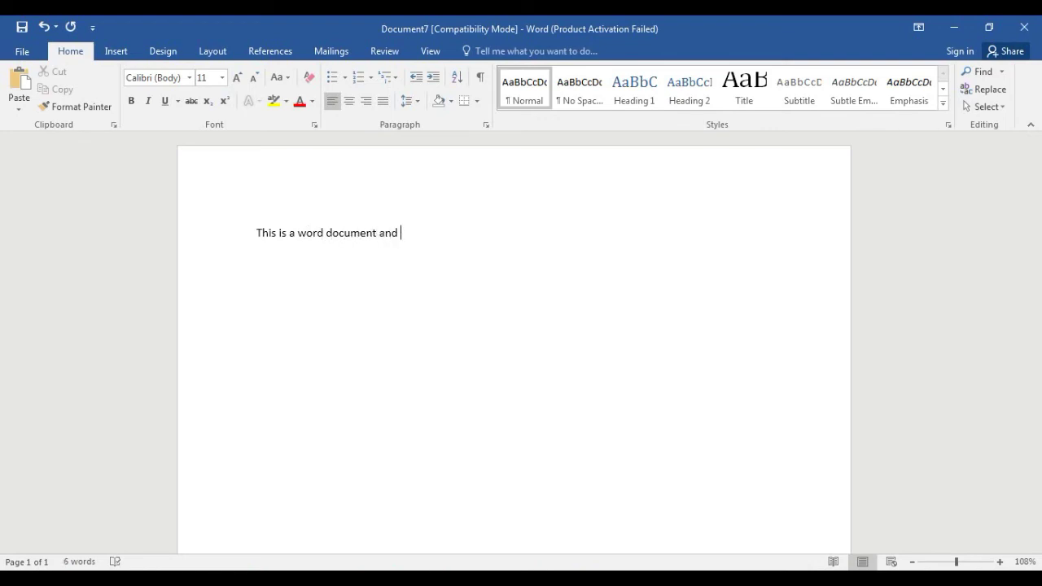
text(it's details.)
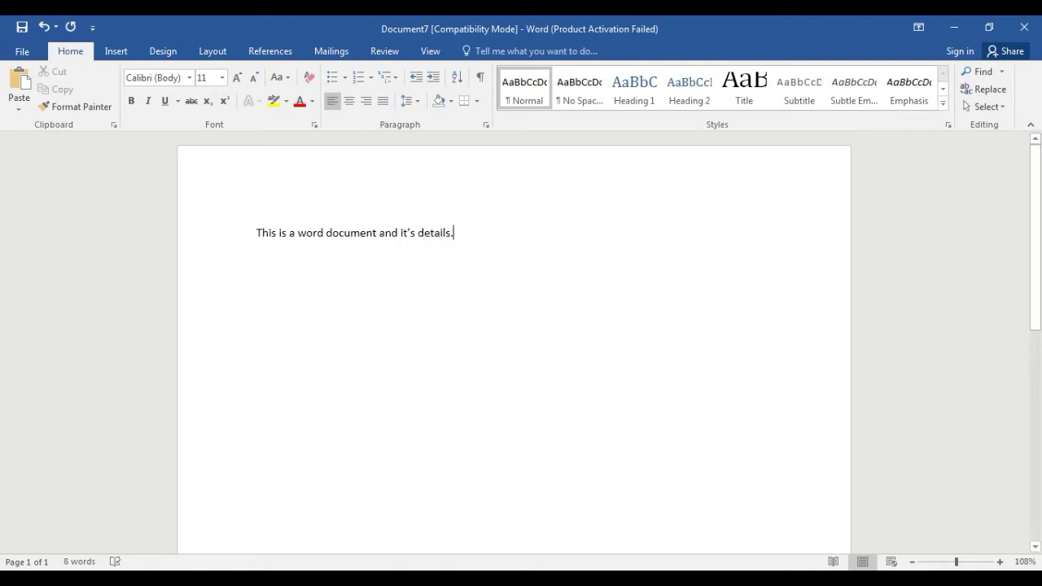
Remove the VA folder from the recent locations offered for saving the document, and return to the page.
click(22, 50)
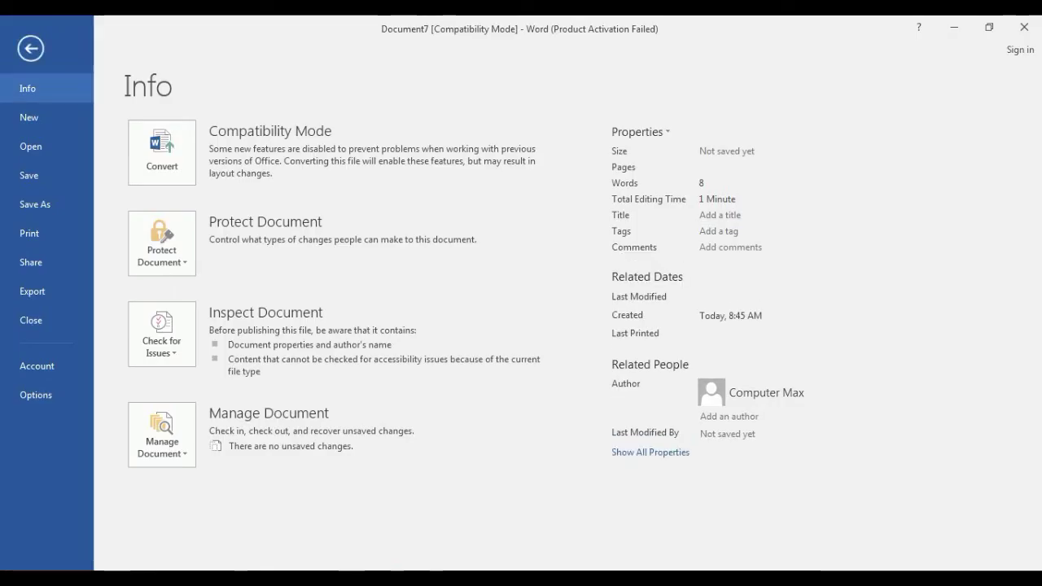
click(29, 175)
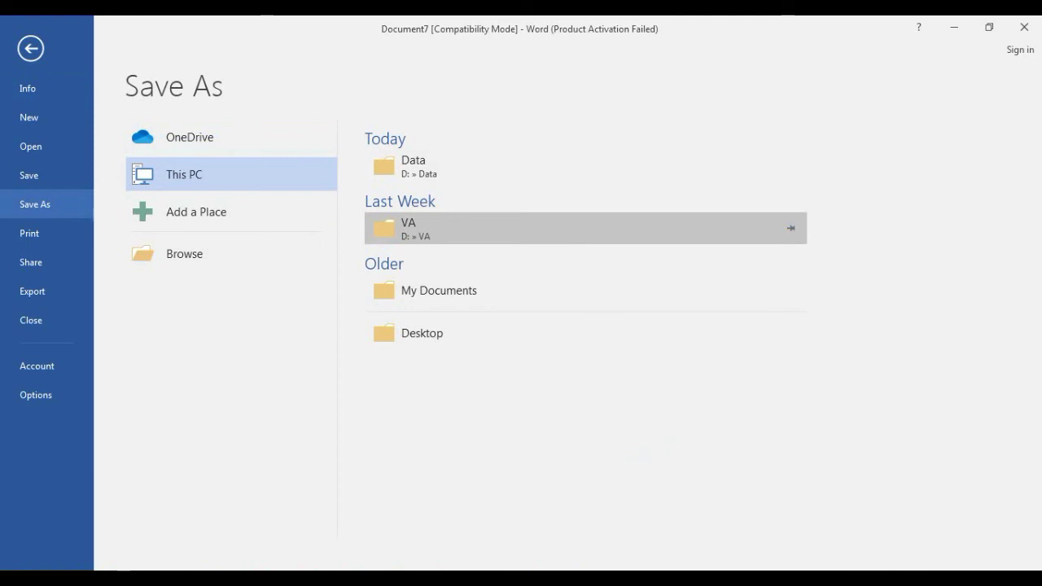
right_click(720, 234)
key(Up)
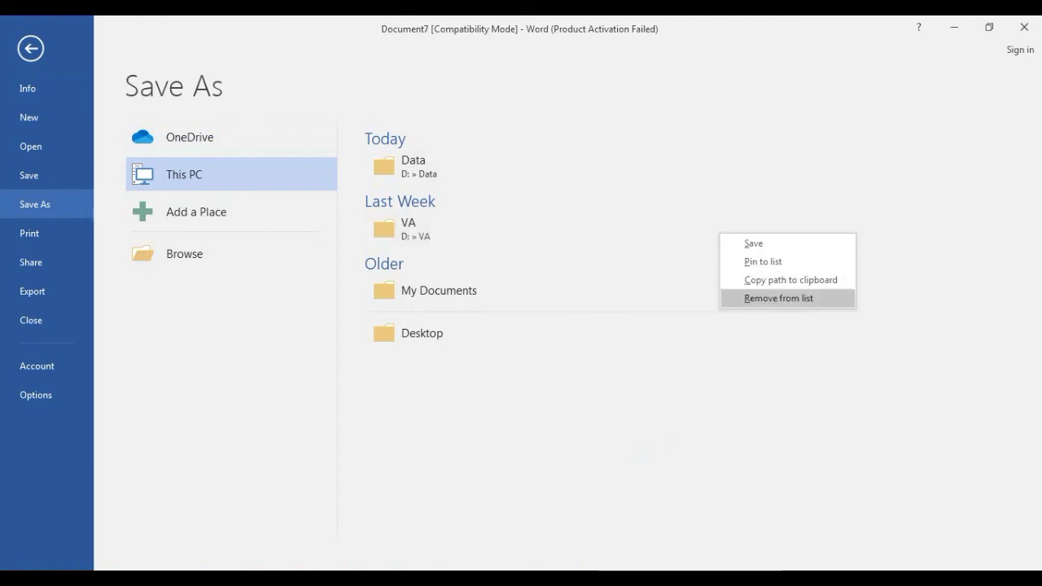
key(Return)
key(Escape)
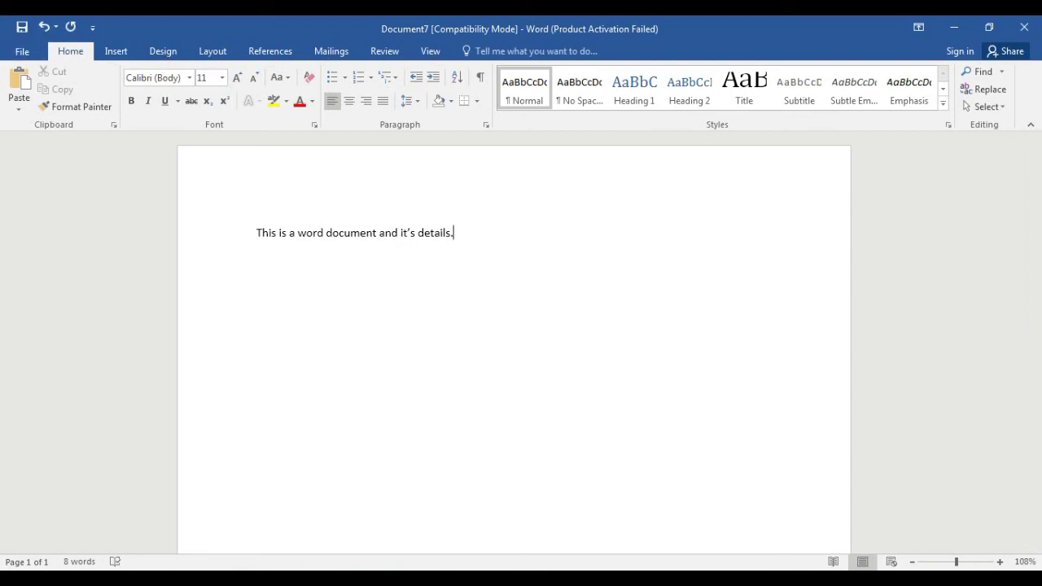
Examine the locations offered by Save As and by Save for the unsaved document, returning to the page each time.
click(22, 51)
click(35, 204)
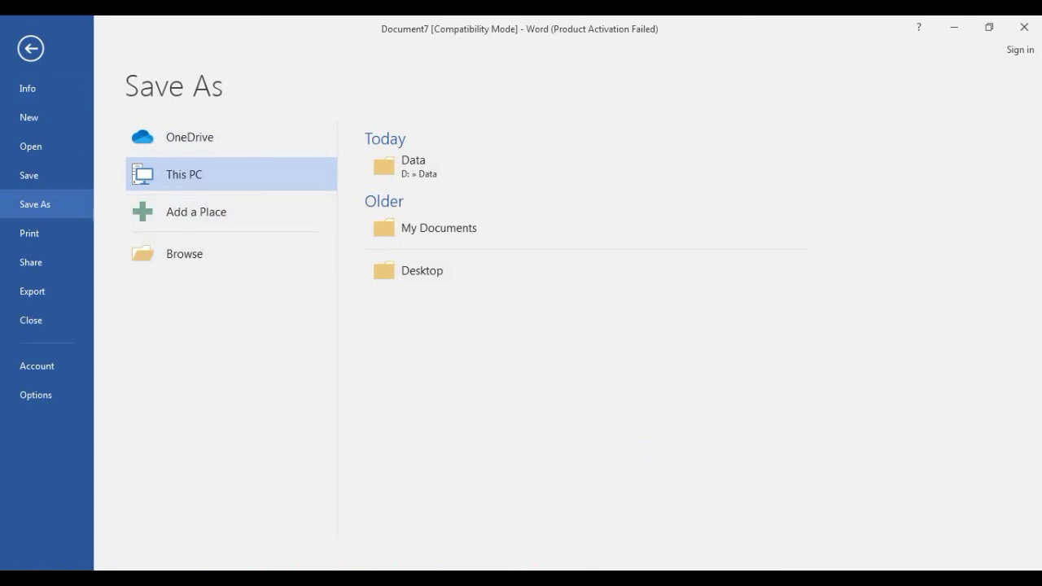
key(Escape)
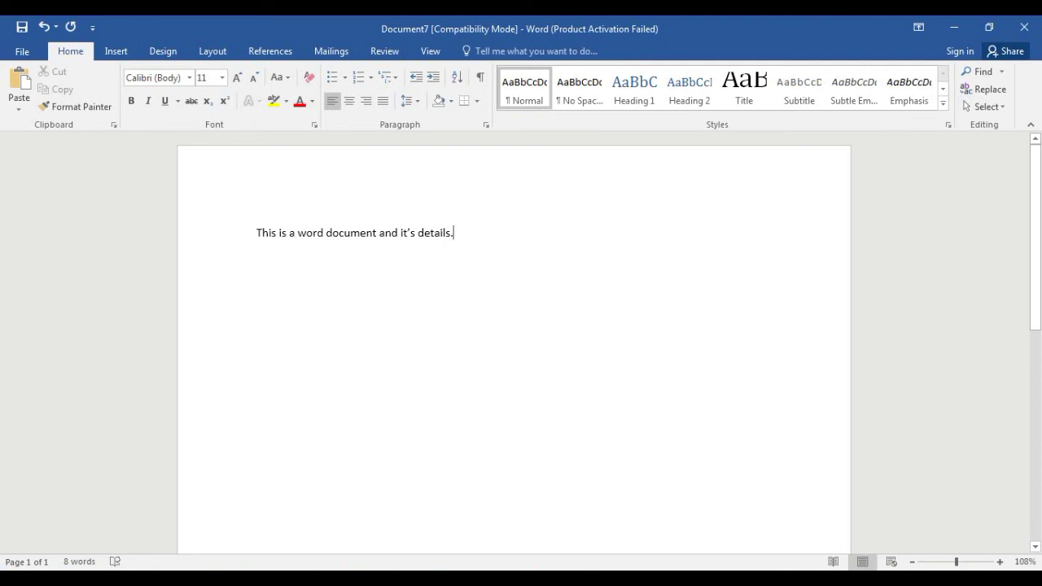
key(ctrl+s)
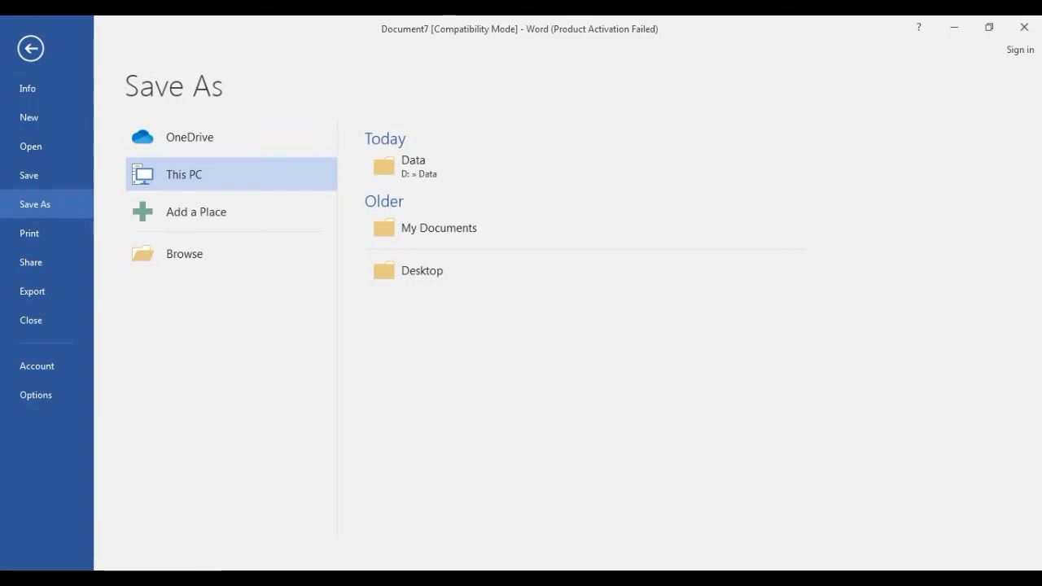
key(Escape)
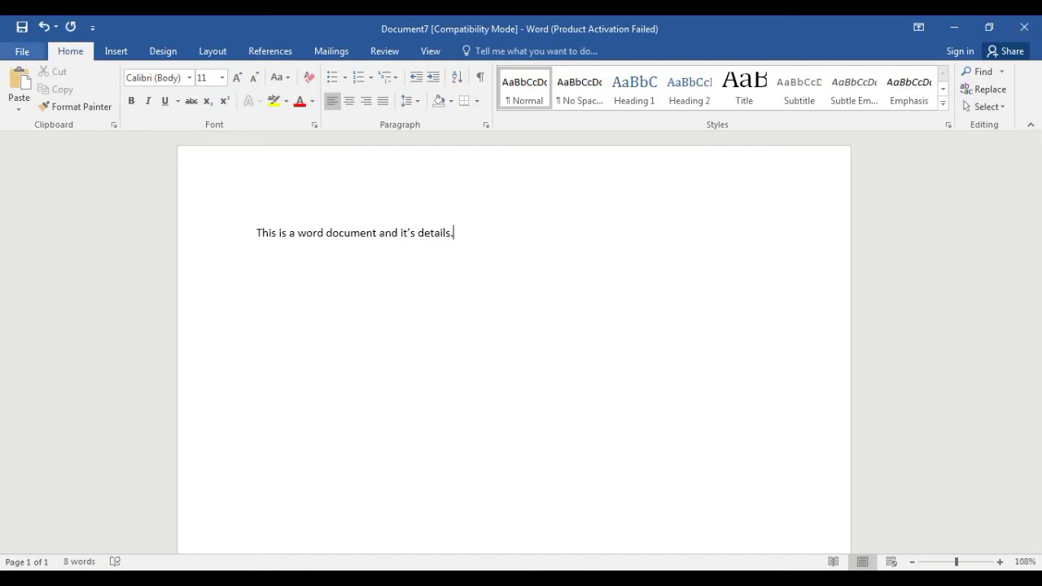
Start closing the unsaved document and cancel the closing to keep it open.
click(22, 51)
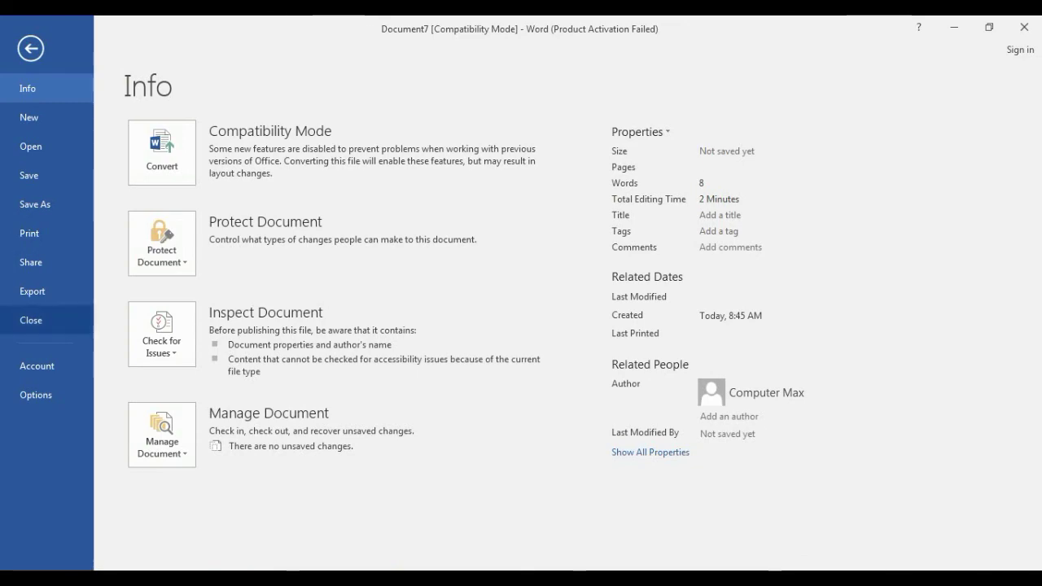
click(31, 320)
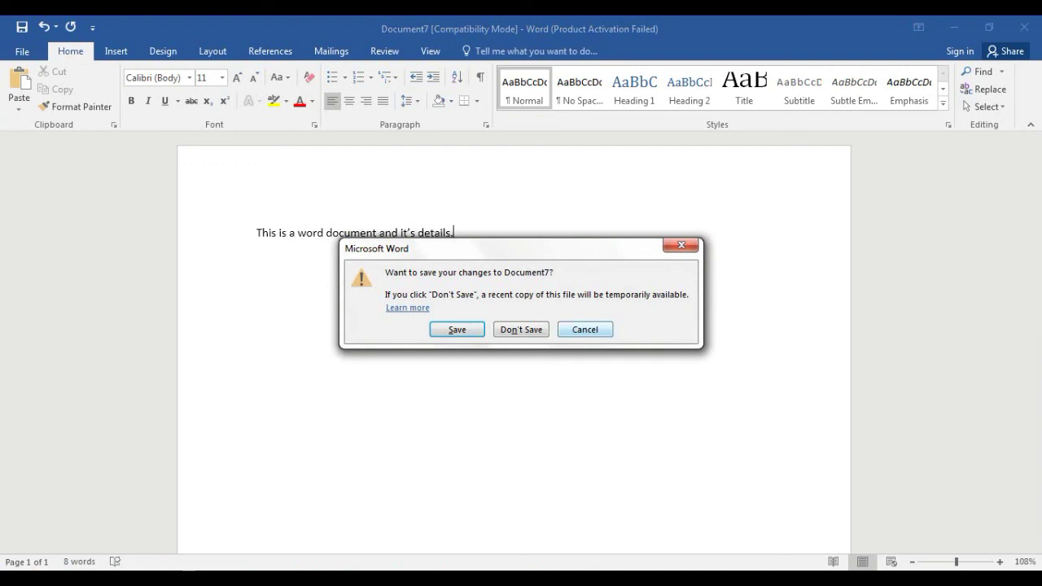
click(584, 329)
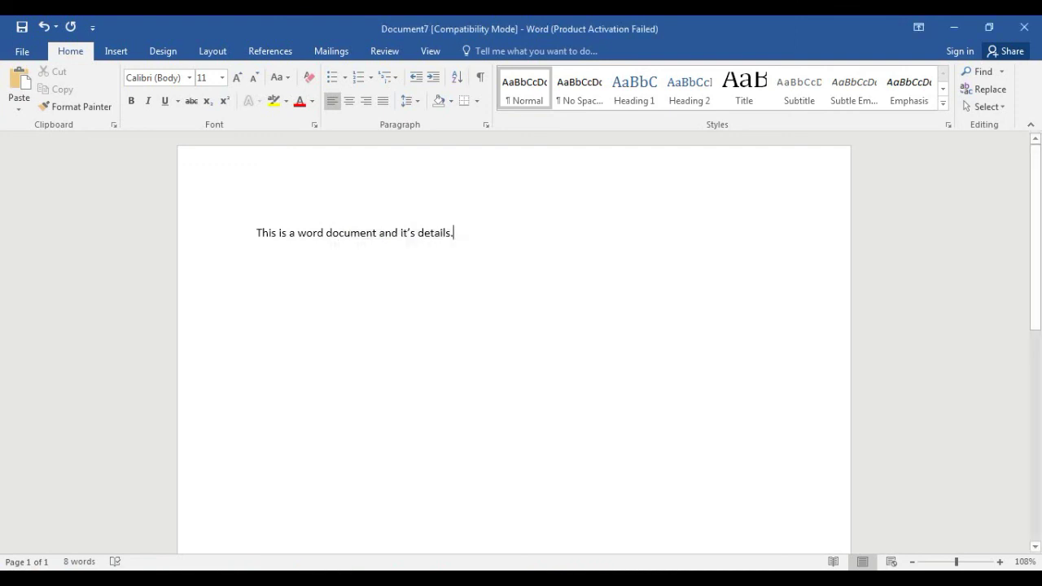